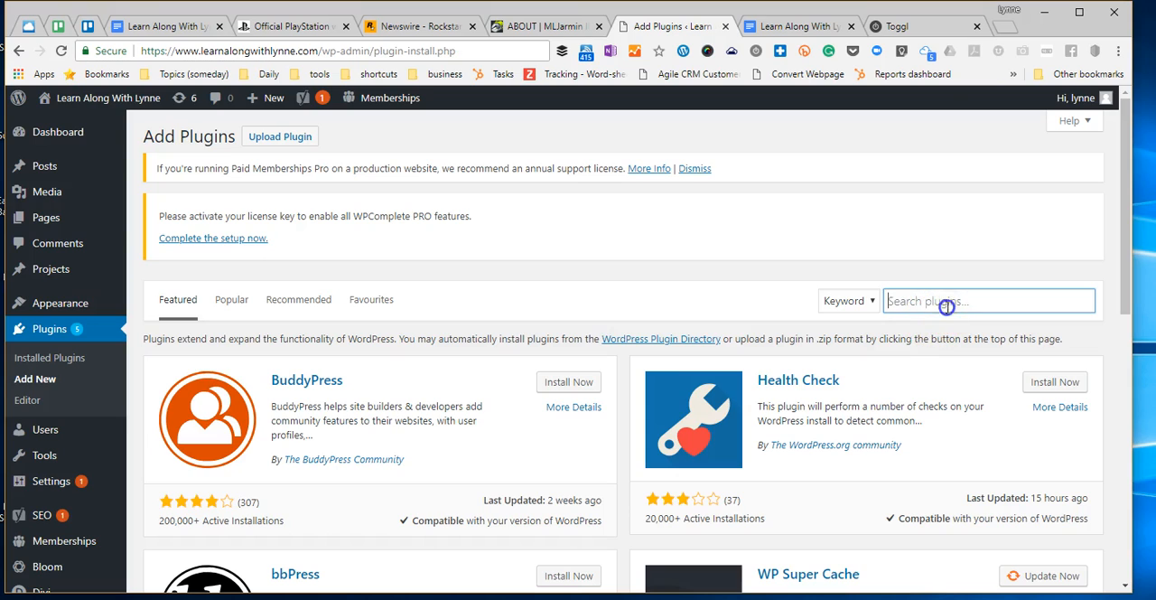
- Search the plugin directory for "cookie notice", then install and activate the Cookie Notice for GDPR plugin
text(cookie notice)
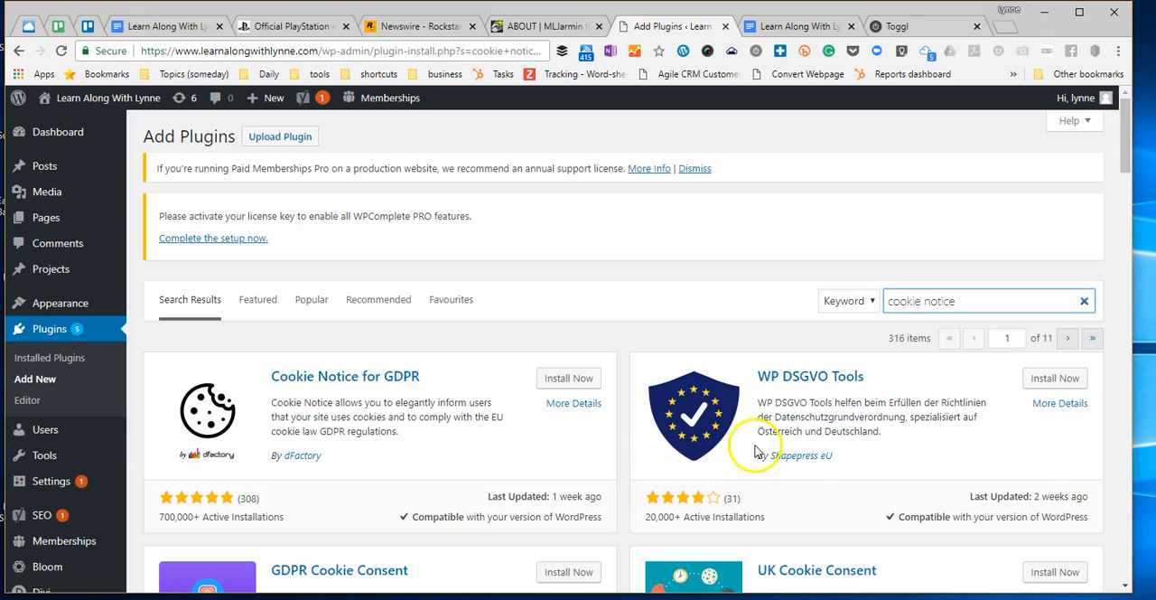
click(571, 379)
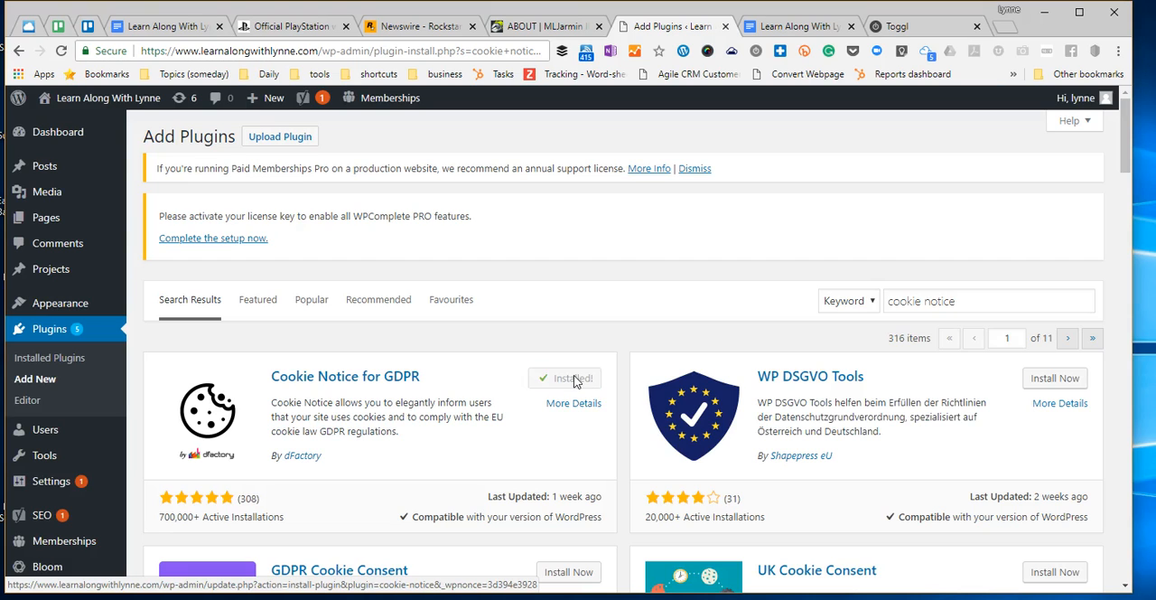
click(575, 380)
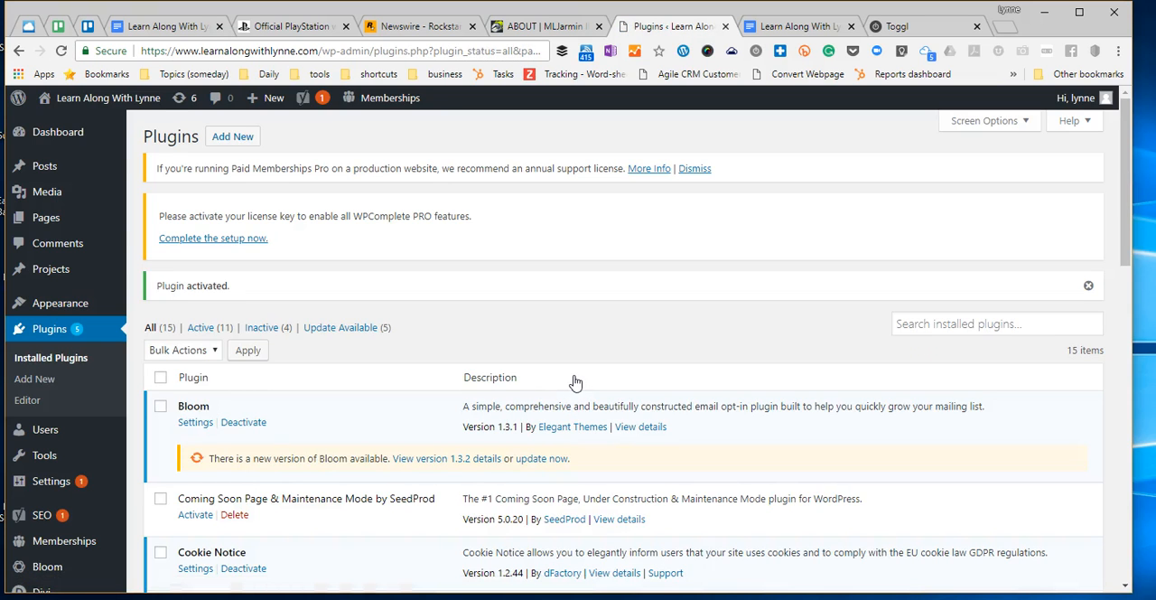
- Open the Cookie Notice plugin's settings and change the message ending to "If you continue to use this site you are consenting to these cookies."
scroll(574, 380, down, 2)
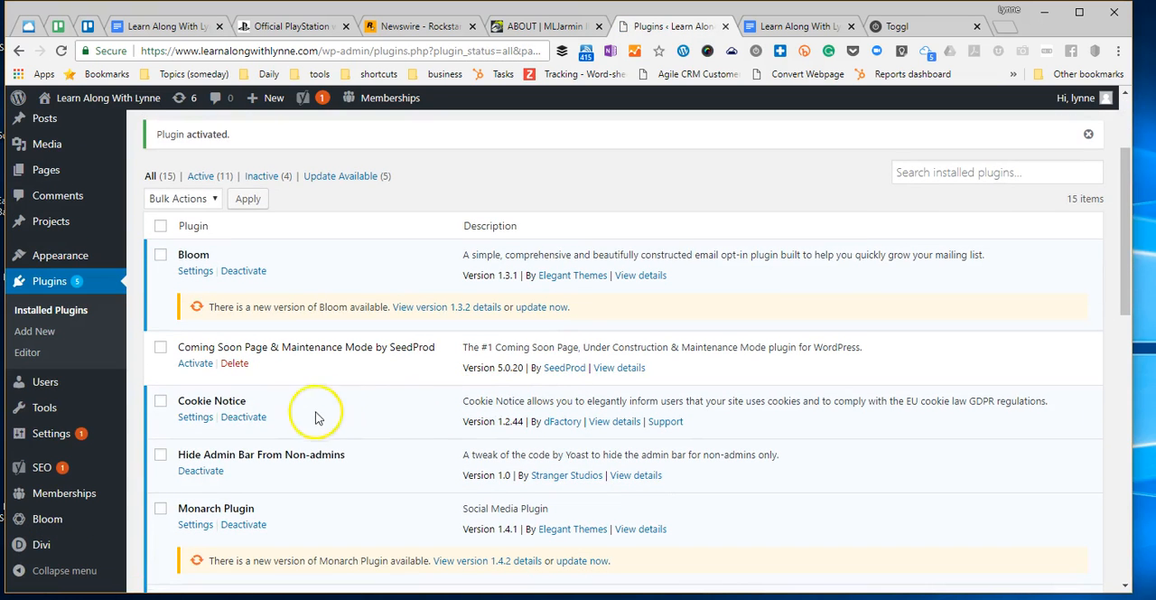
click(196, 417)
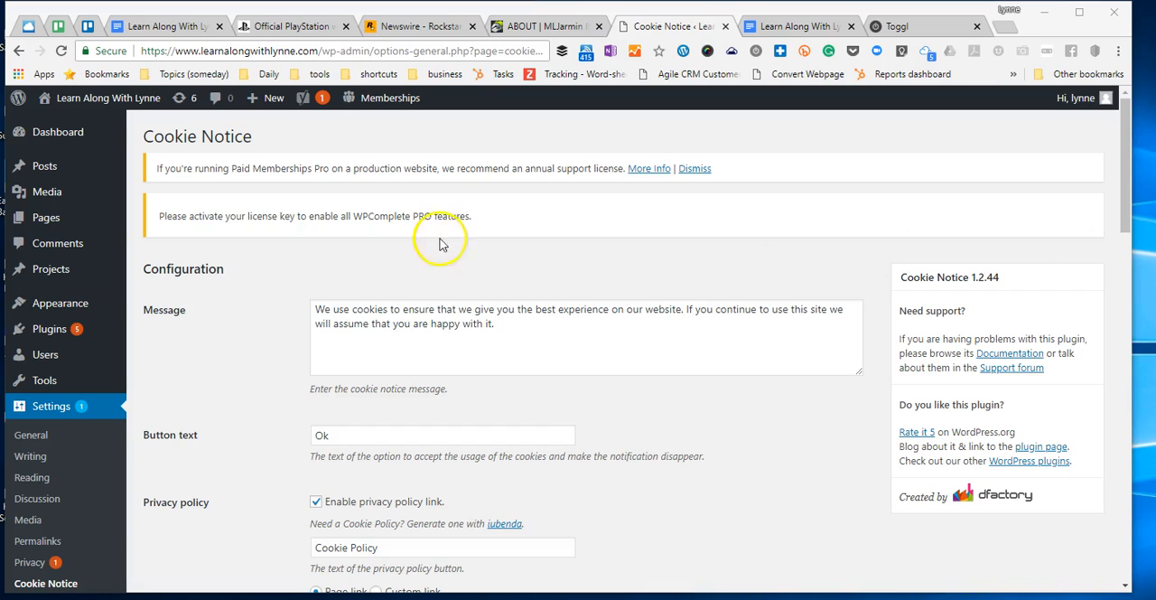
drag(313, 306, 503, 367)
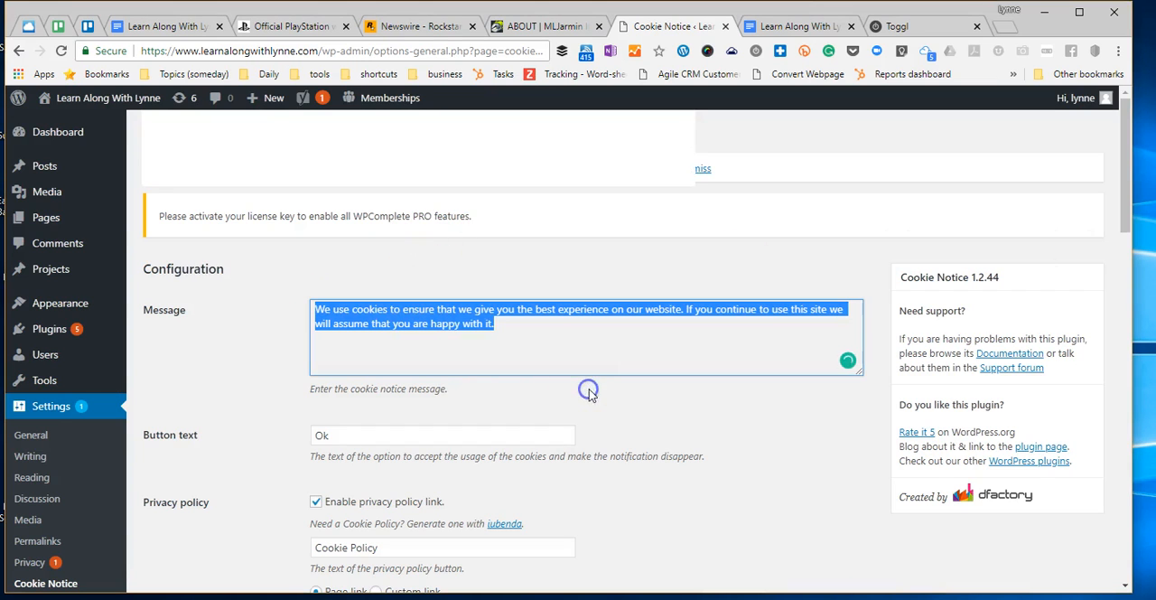
key(BackSpace)
key(ctrl+v)
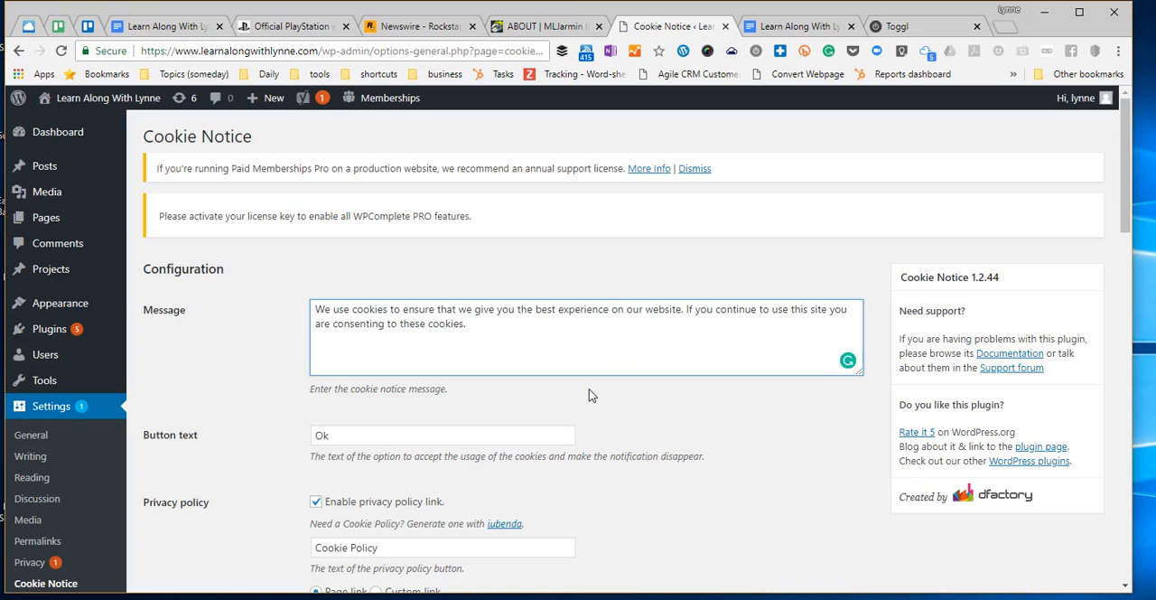
- Set the cookie notice's accept button text to "That is OK"
scroll(529, 361, down, 1)
double_click(333, 361)
text(That is OK)
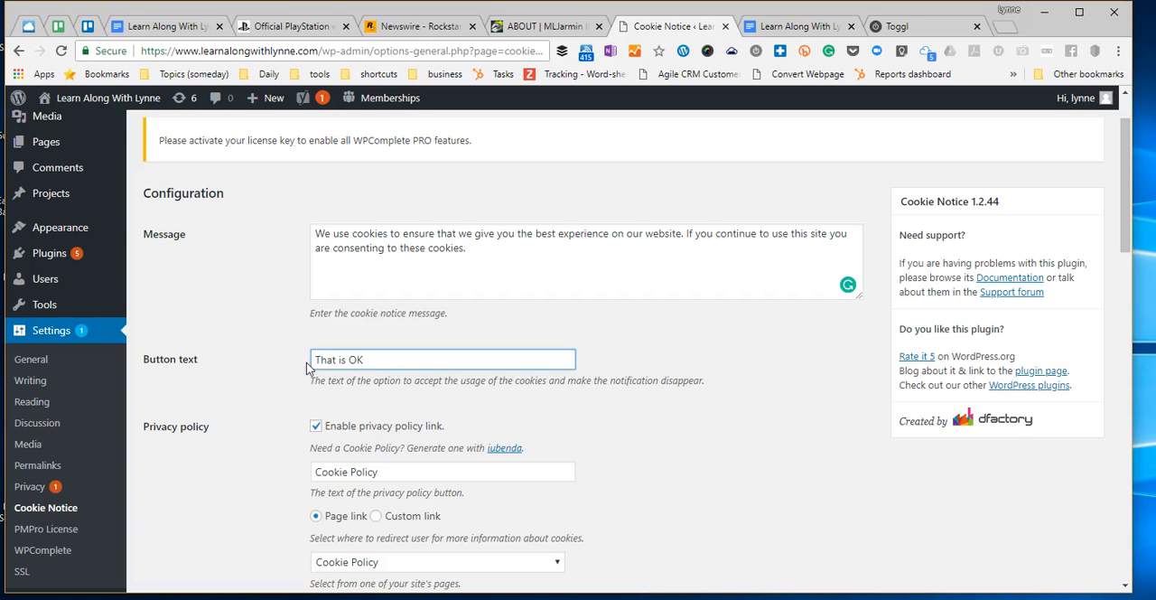
- Choose the Cookie Policy page as the target page of the privacy policy link
scroll(590, 323, down, 1)
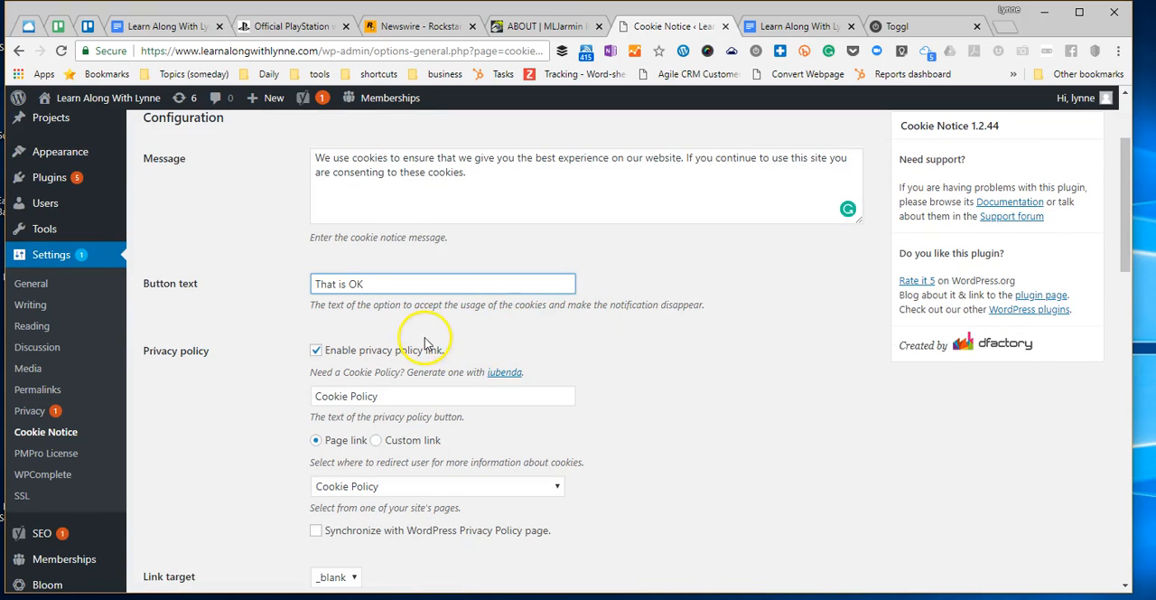
scroll(629, 338, down, 1)
scroll(630, 338, down, 1)
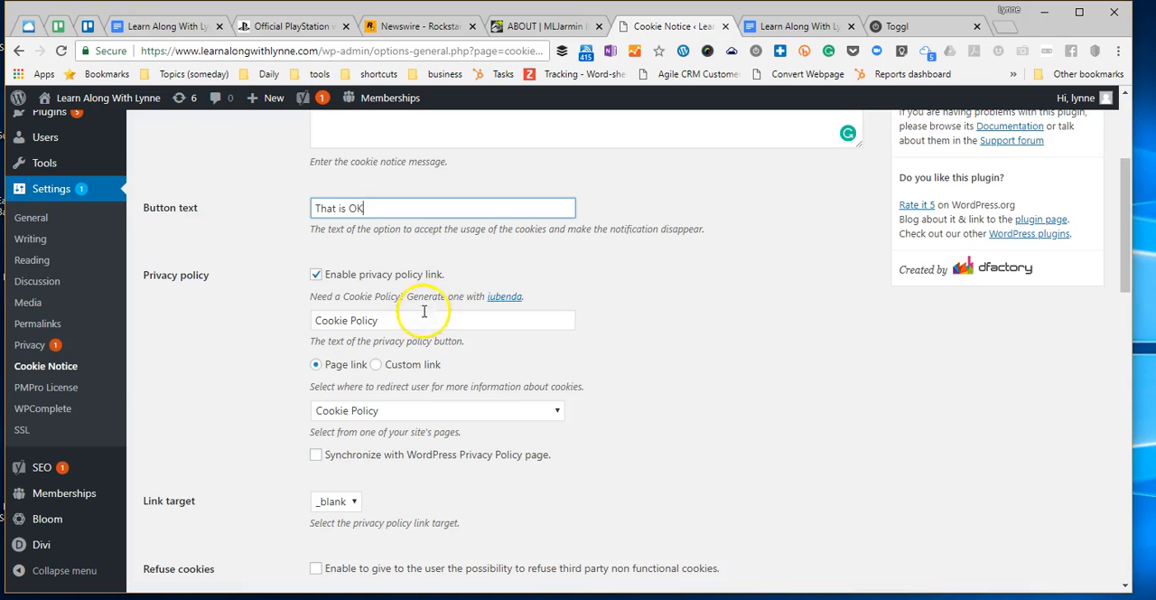
scroll(424, 331, down, 1)
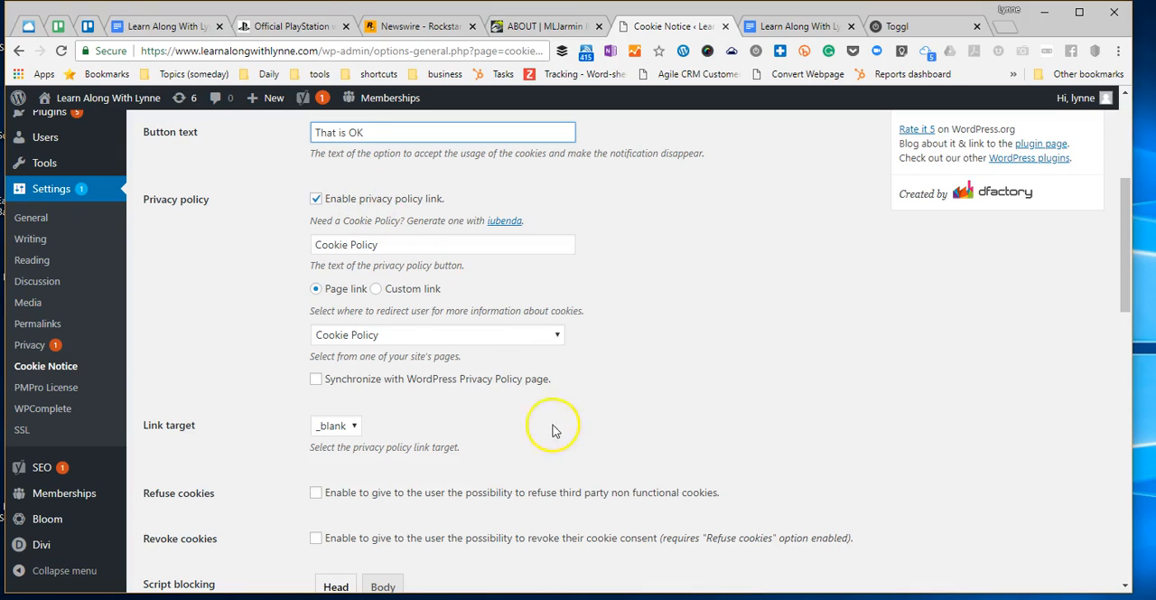
click(396, 337)
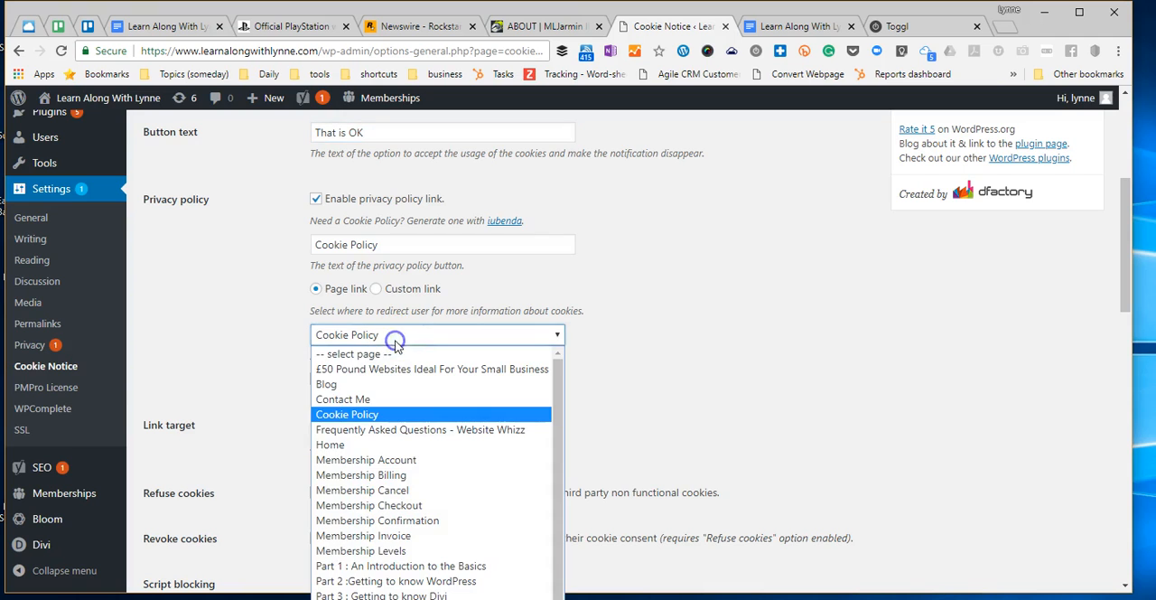
scroll(432, 420, down, 1)
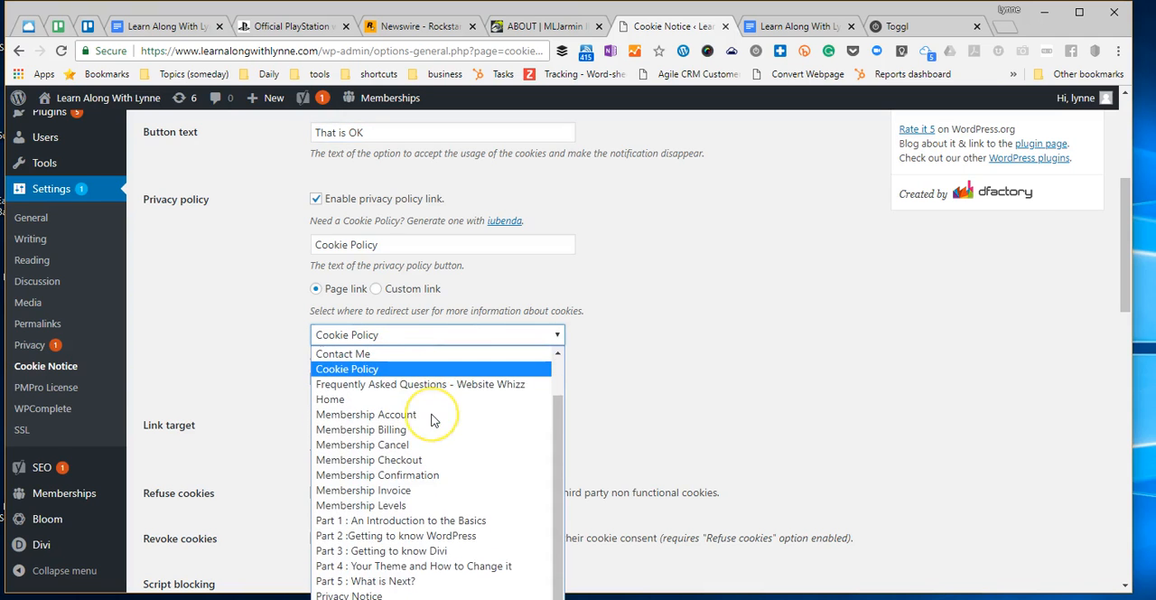
scroll(432, 420, up, 1)
click(432, 416)
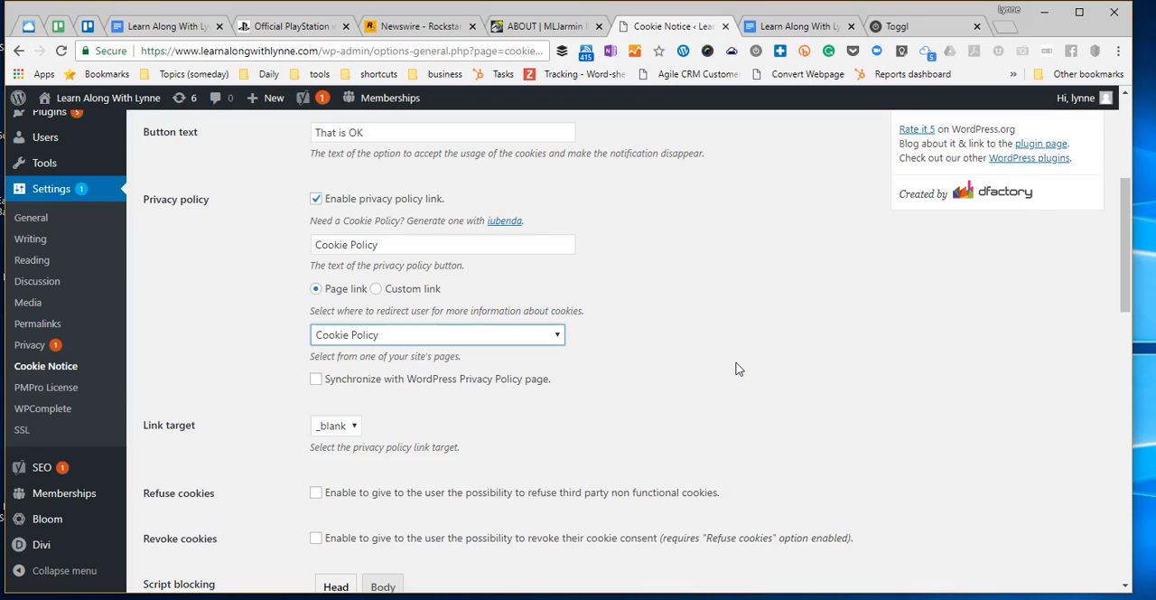
- Examine the link target, refuse and revoke cookies, script blocking, reloading, cookie expiry and script placement settings
scroll(413, 307, down, 1)
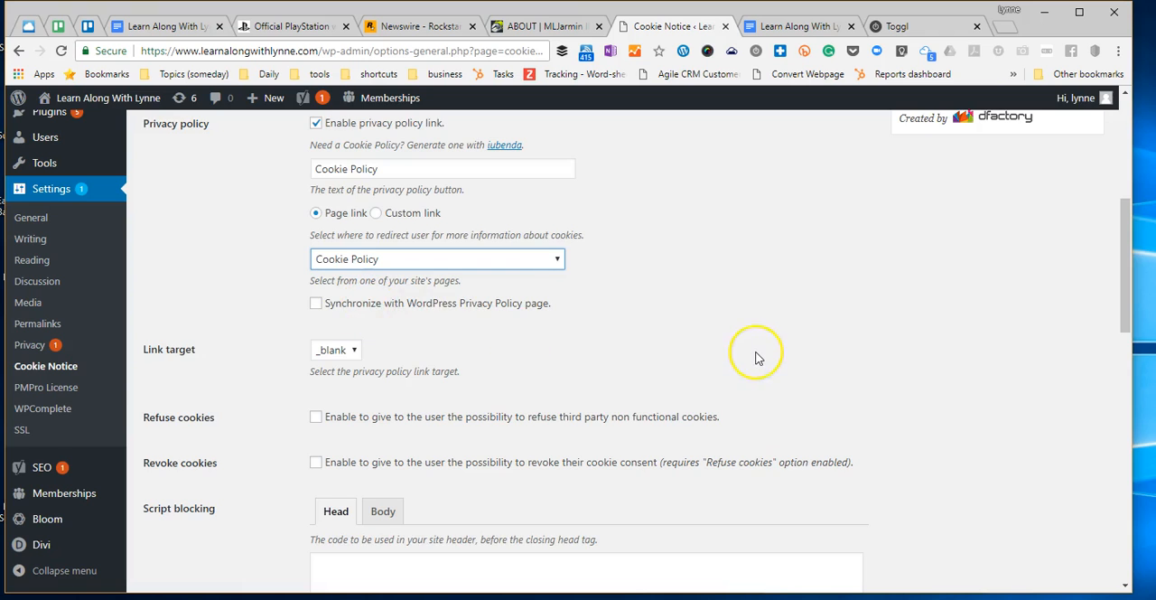
scroll(757, 358, down, 1)
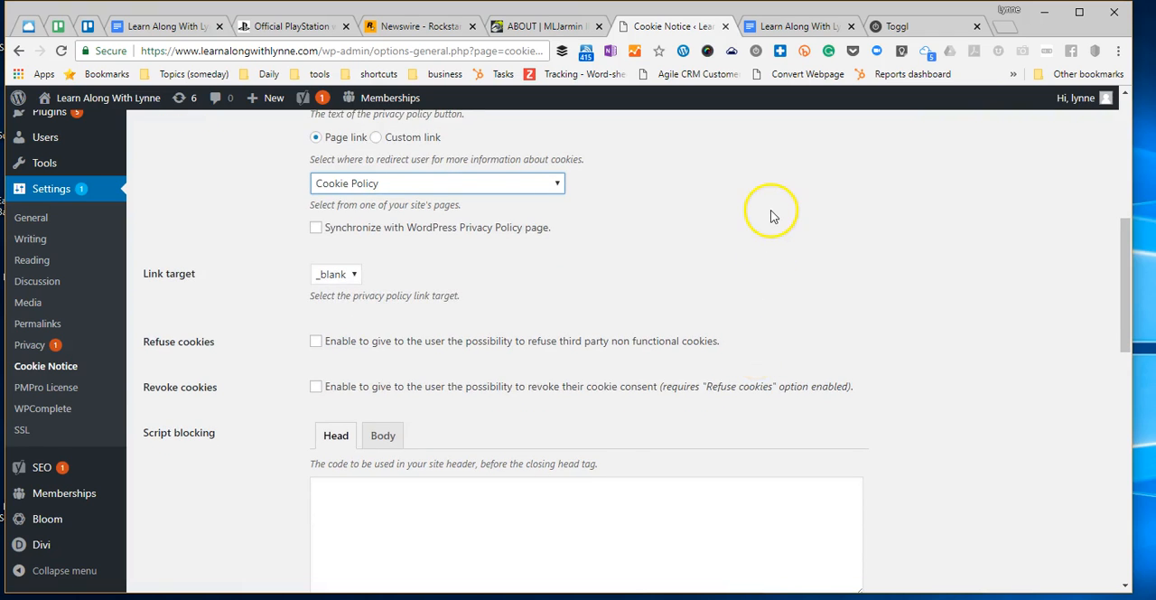
scroll(705, 217, down, 1)
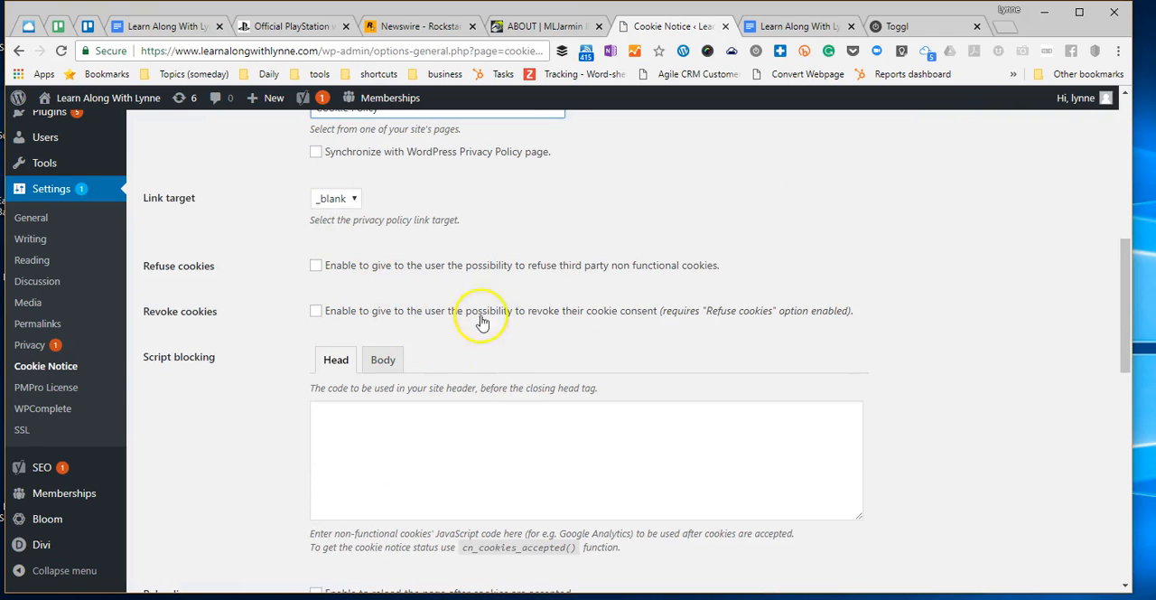
scroll(487, 308, down, 1)
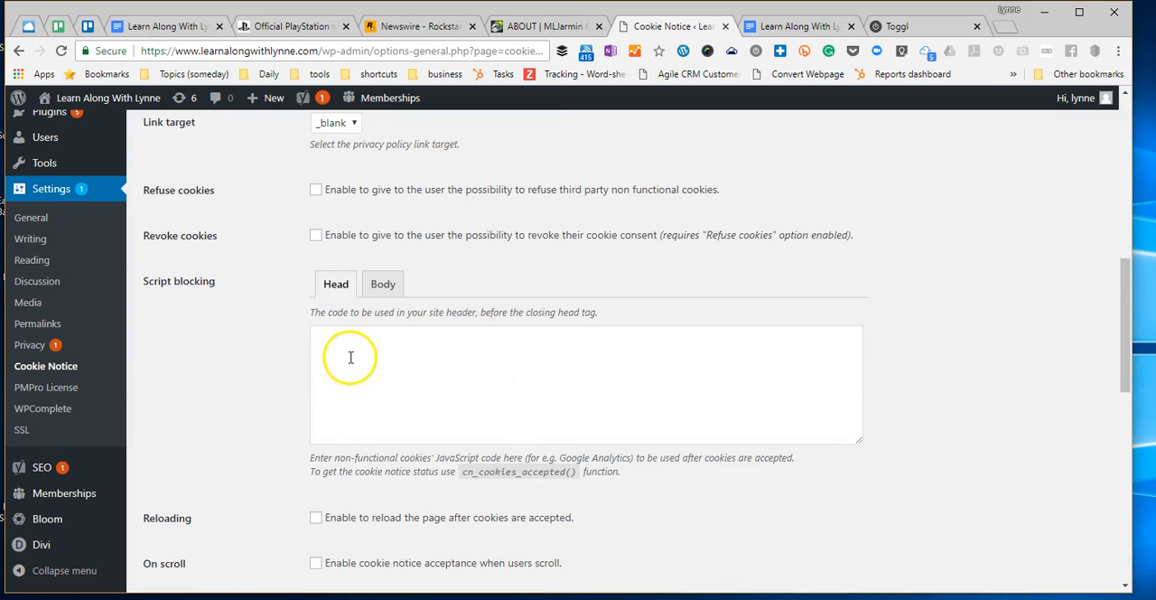
scroll(353, 349, down, 1)
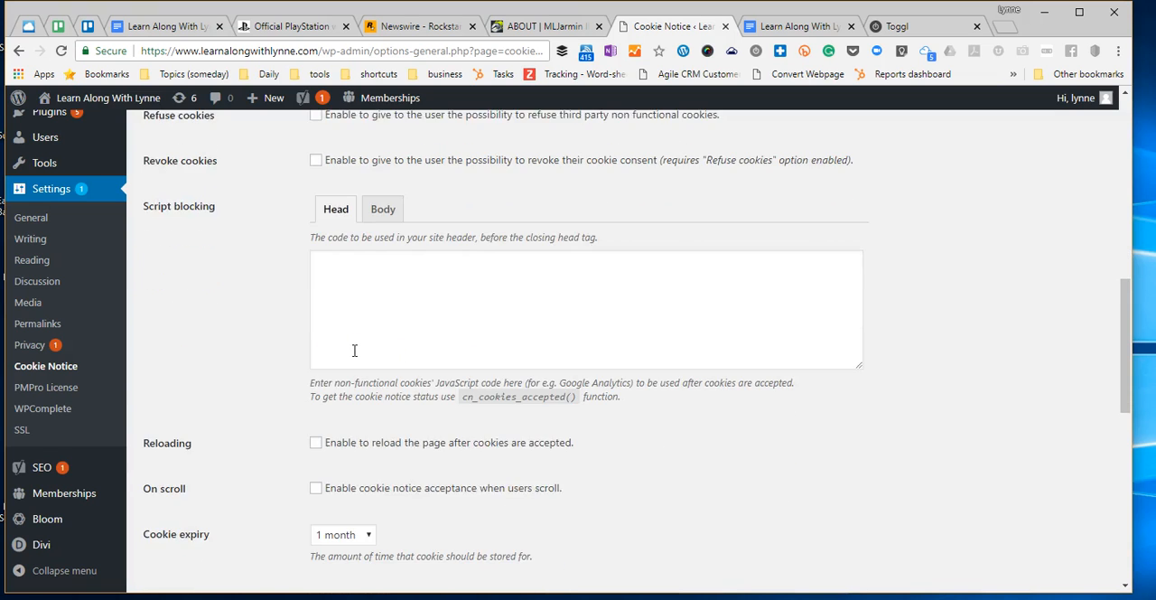
scroll(473, 323, down, 1)
scroll(592, 318, down, 2)
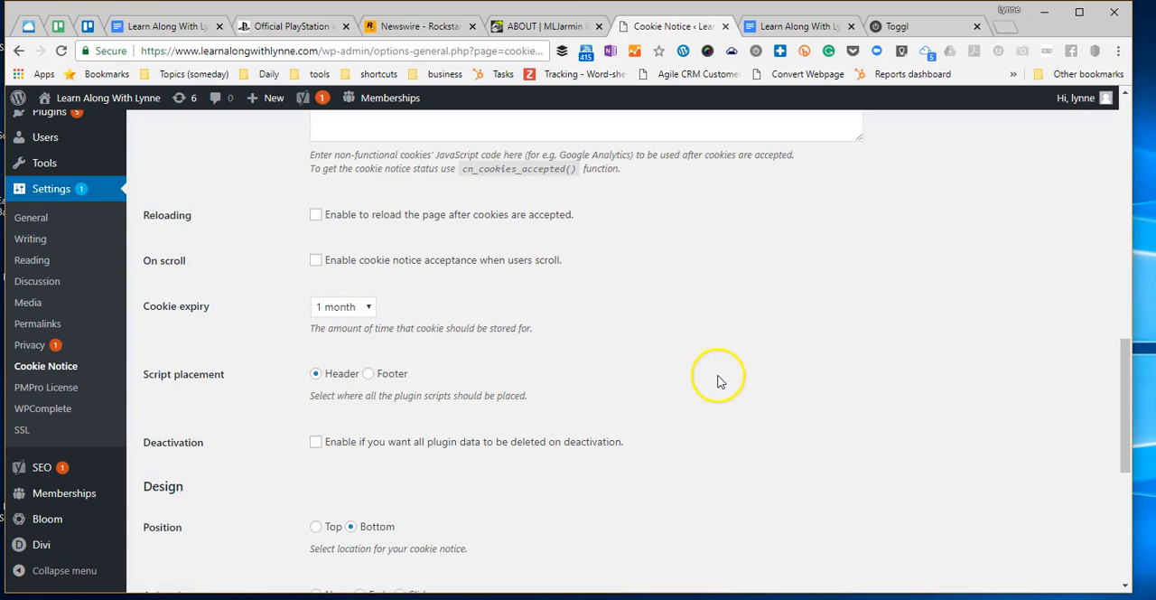
scroll(718, 381, down, 1)
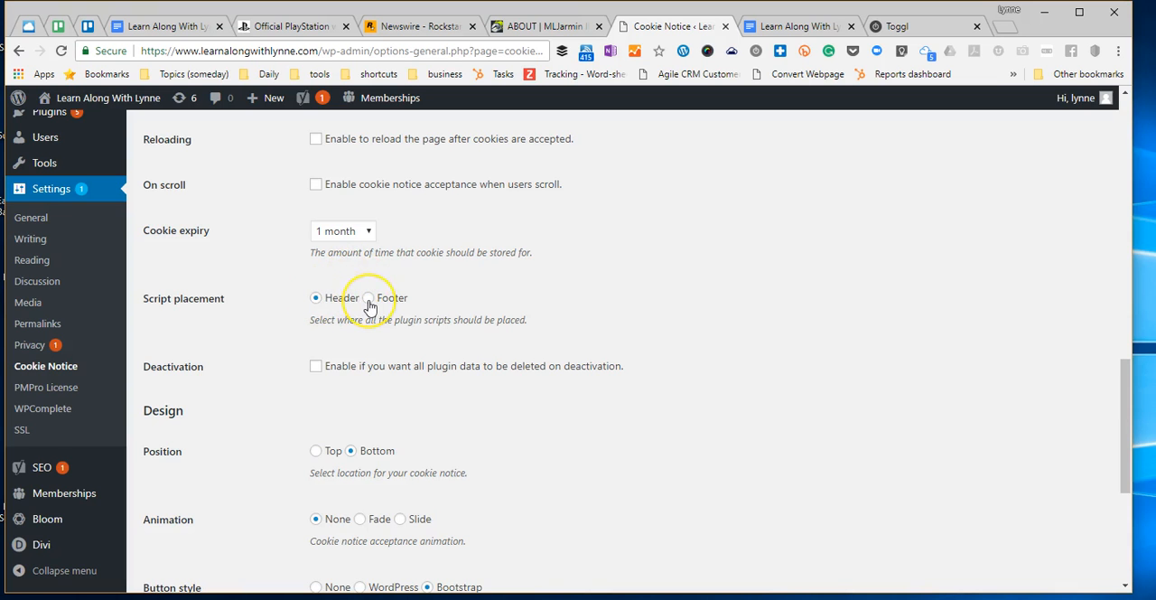
scroll(426, 377, up, 3)
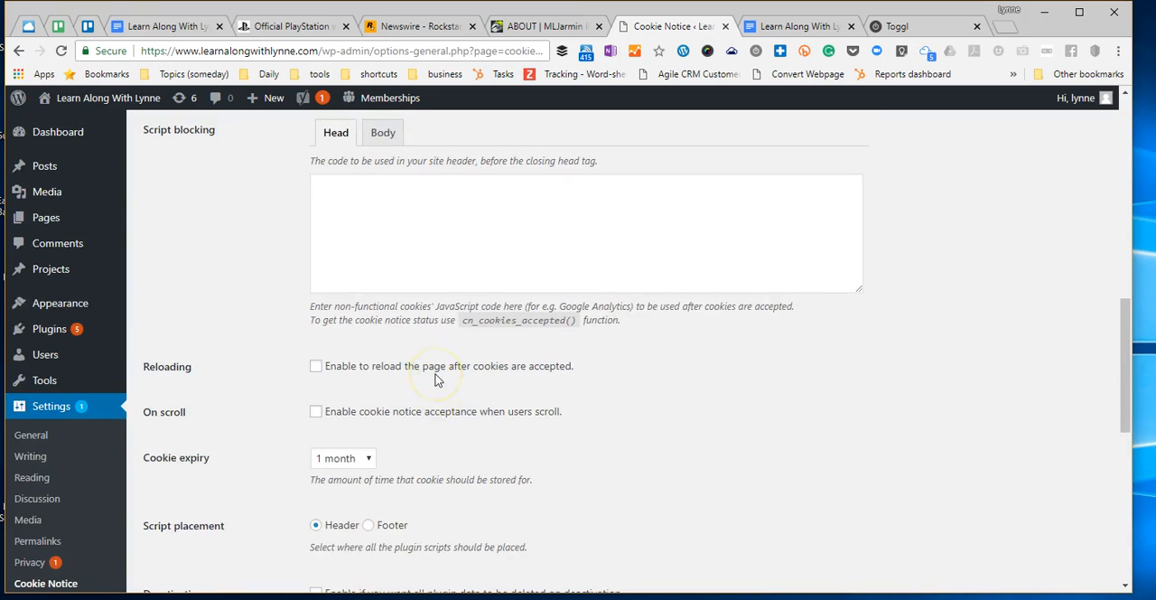
scroll(438, 379, down, 1)
scroll(435, 380, up, 7)
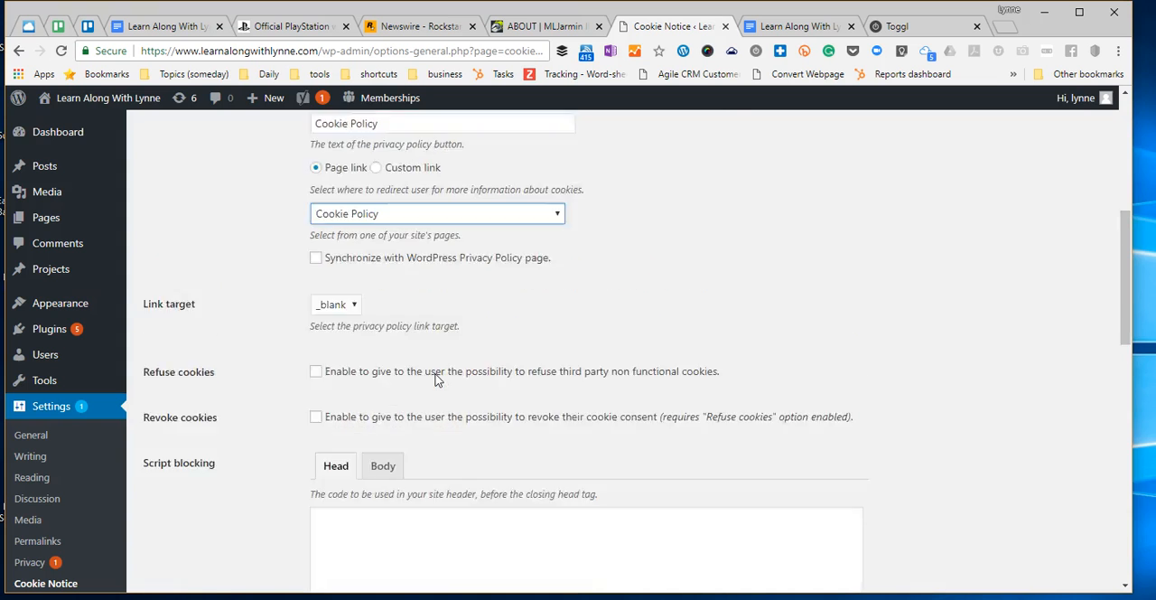
scroll(438, 380, up, 4)
scroll(435, 381, down, 15)
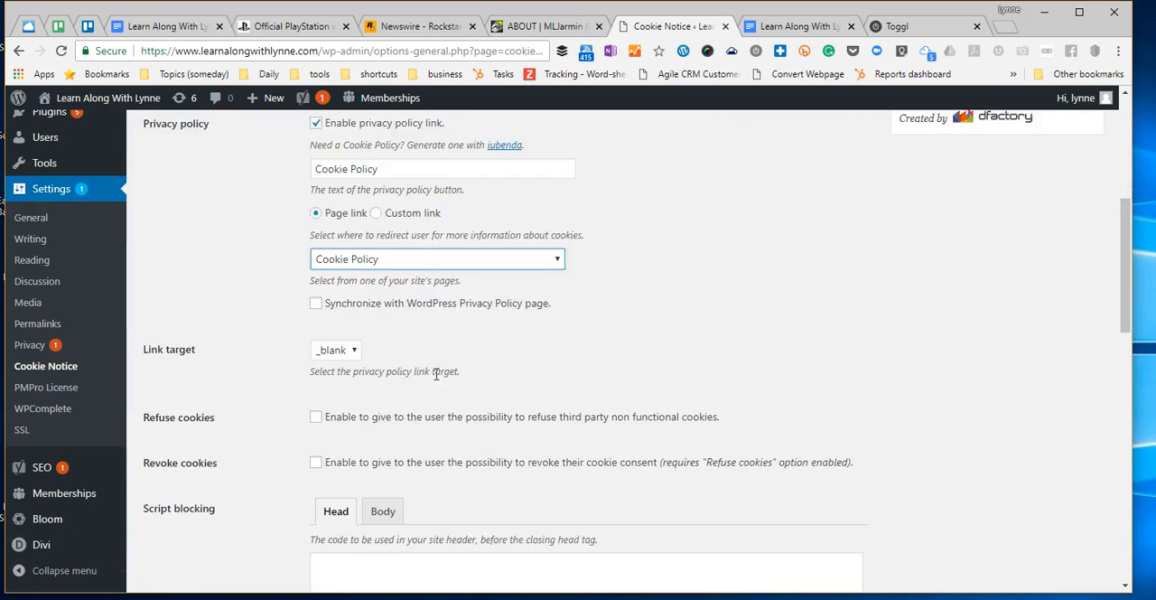
- Set the cookie notice acceptance animation to Slide and save the plugin settings
scroll(437, 380, down, 2)
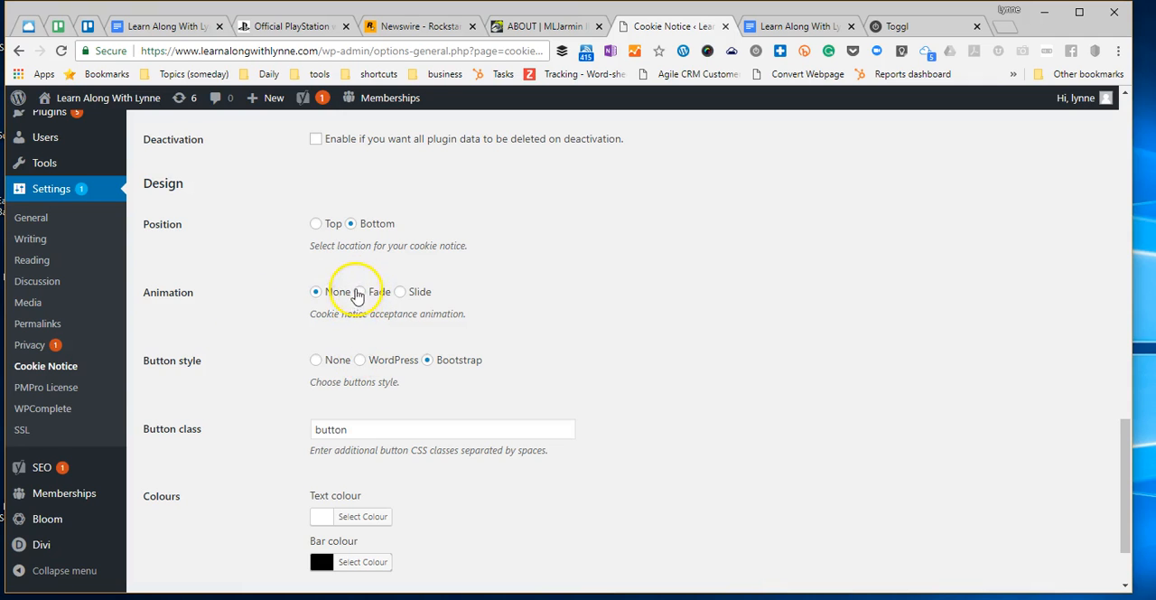
click(399, 293)
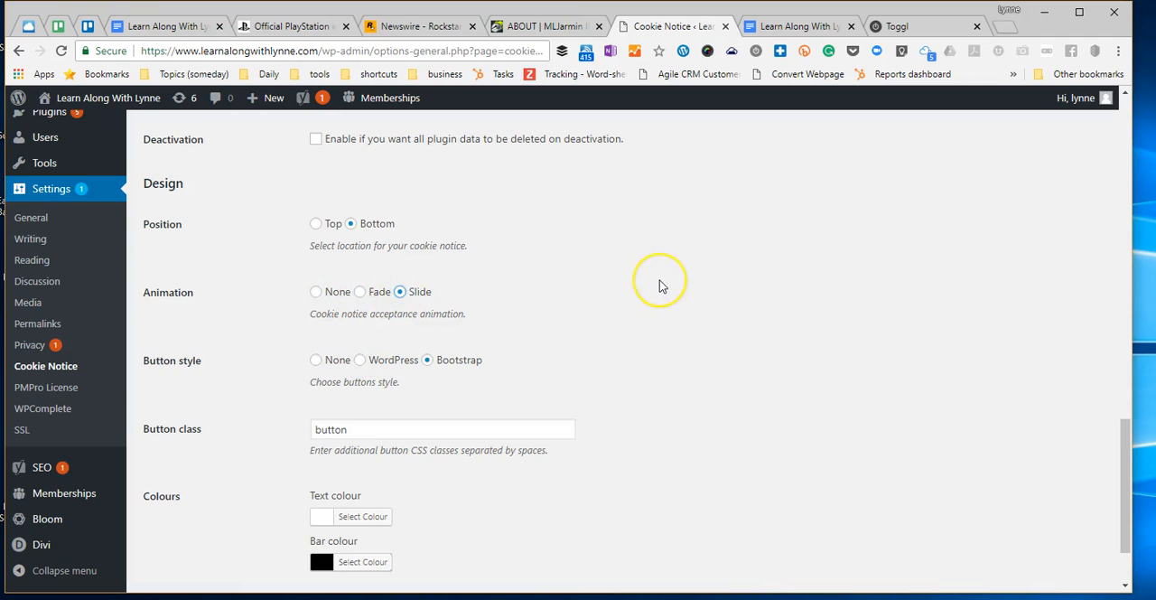
scroll(659, 286, down, 1)
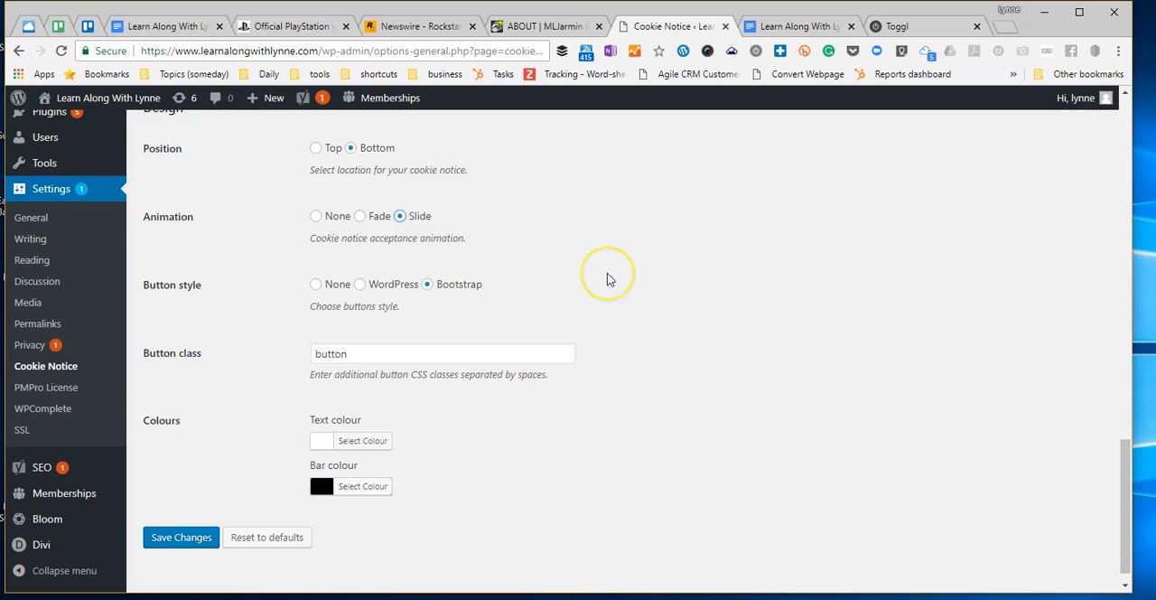
scroll(609, 277, down, 1)
scroll(696, 426, up, 4)
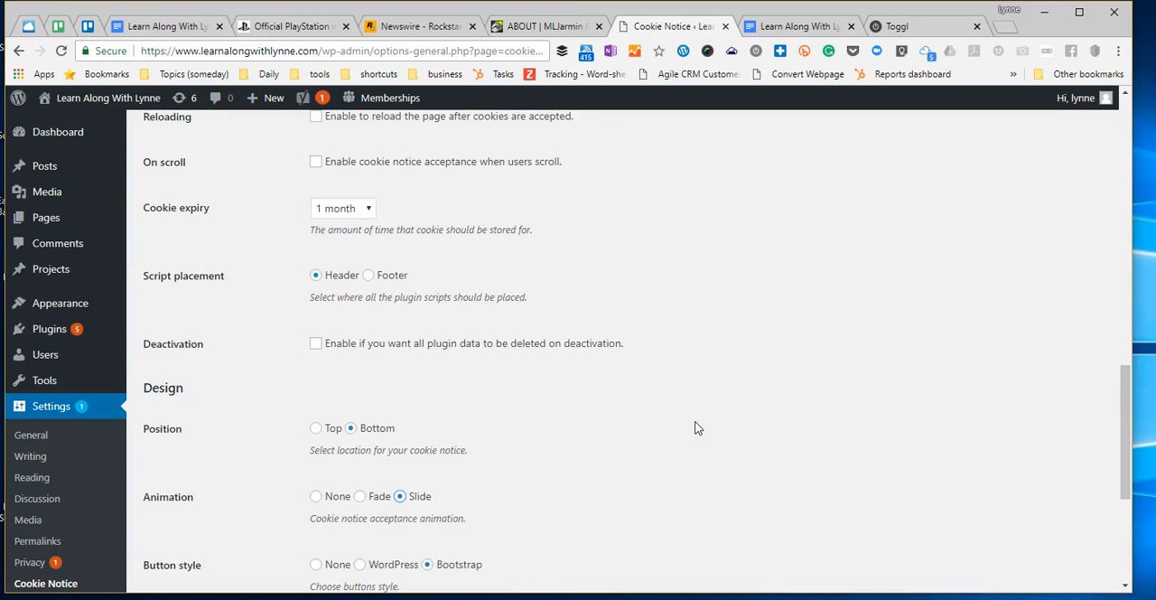
scroll(695, 427, up, 3)
scroll(696, 428, up, 4)
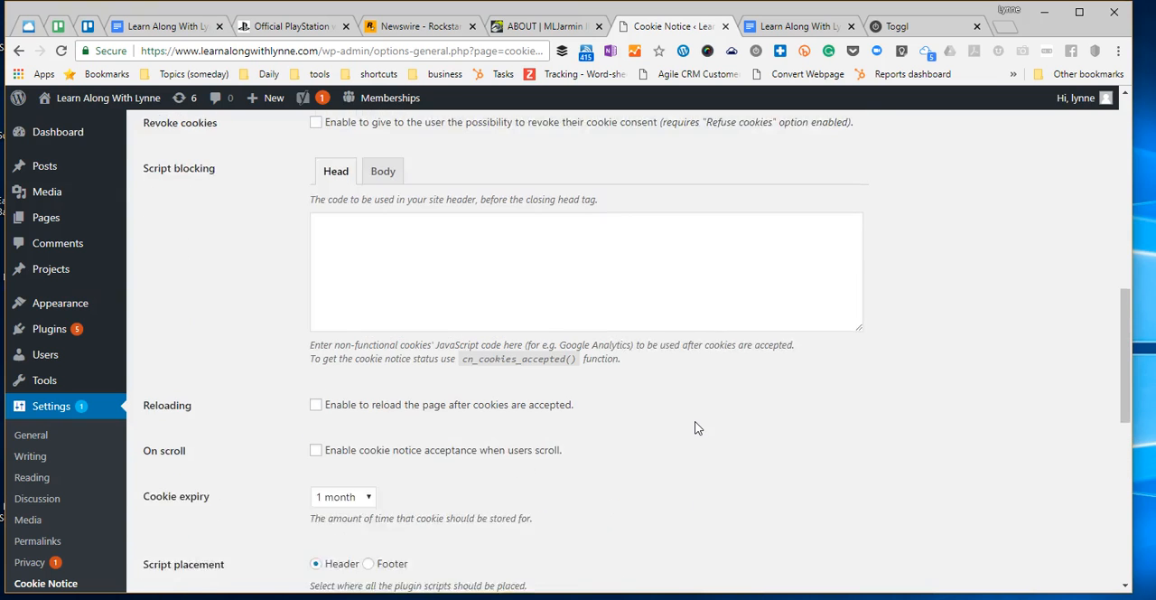
scroll(696, 427, up, 2)
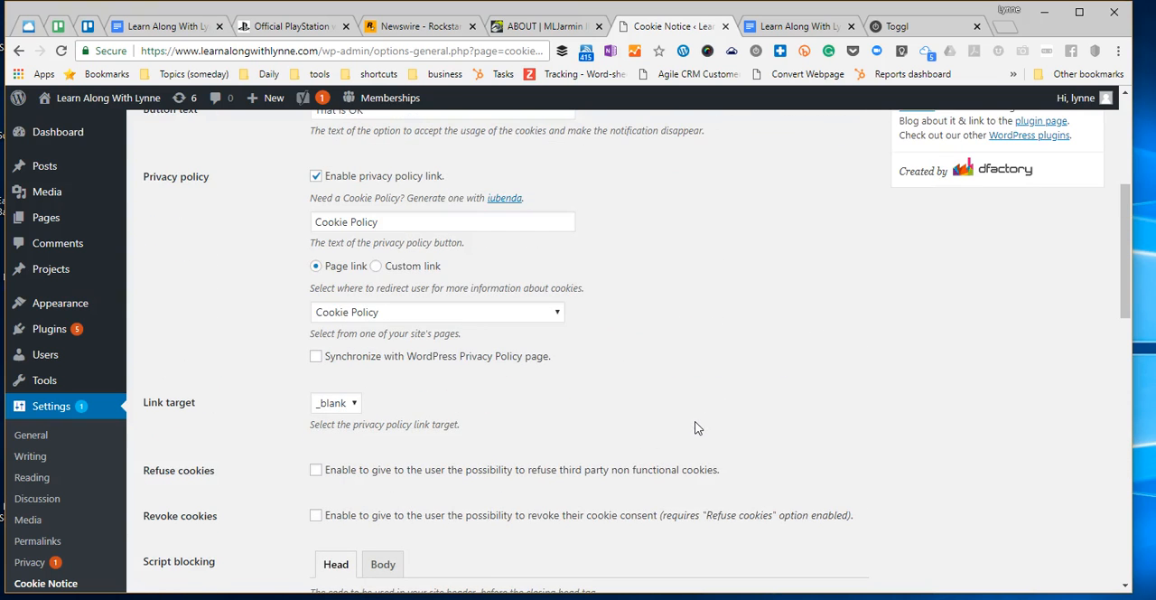
scroll(695, 428, up, 4)
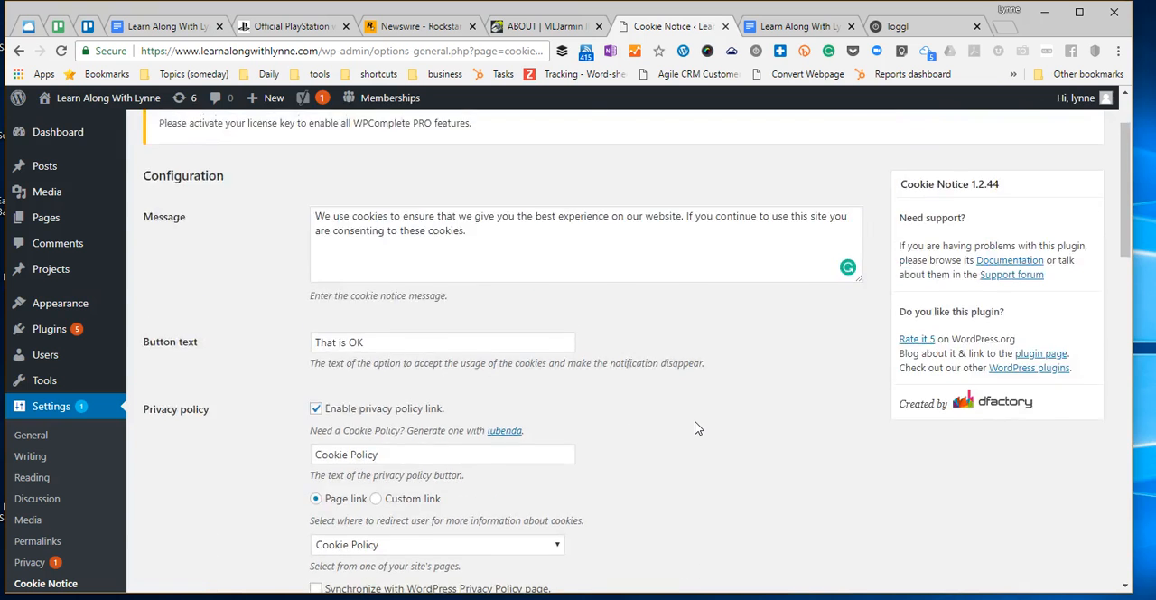
scroll(696, 424, down, 15)
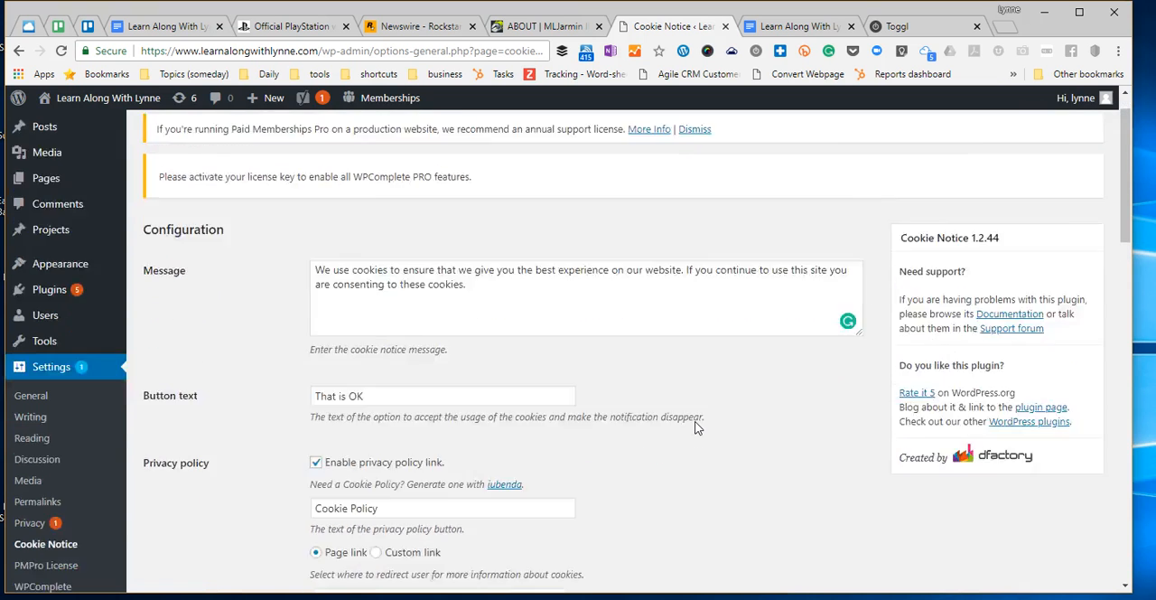
scroll(684, 413, down, 3)
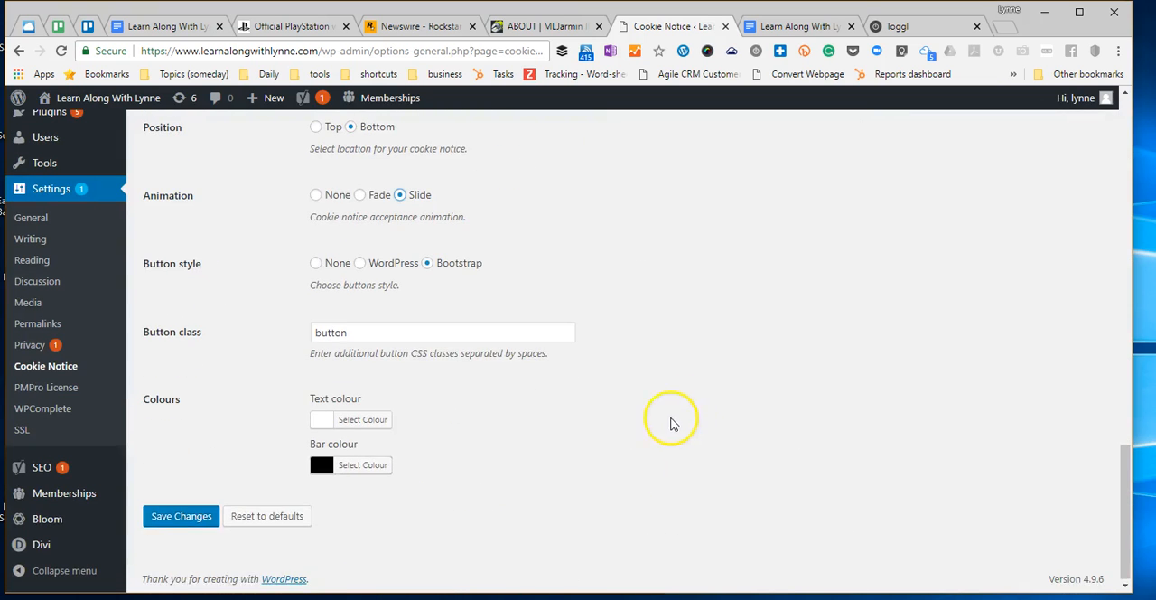
click(158, 510)
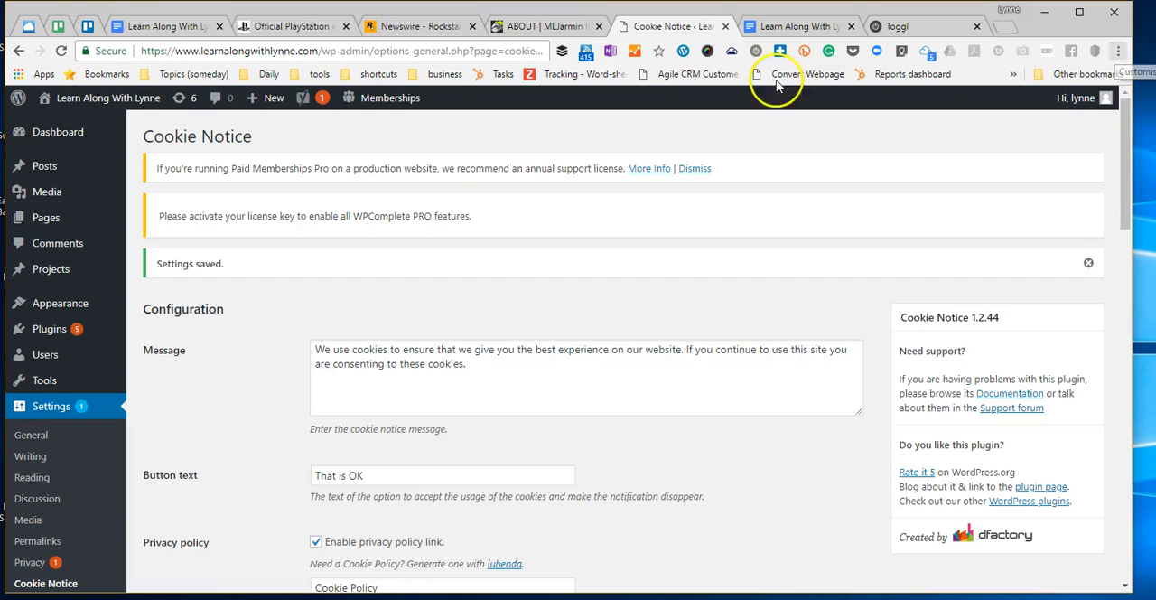
- Visit the live site and check the home page down to its footer for the cookie notice
mouse_move(67, 126)
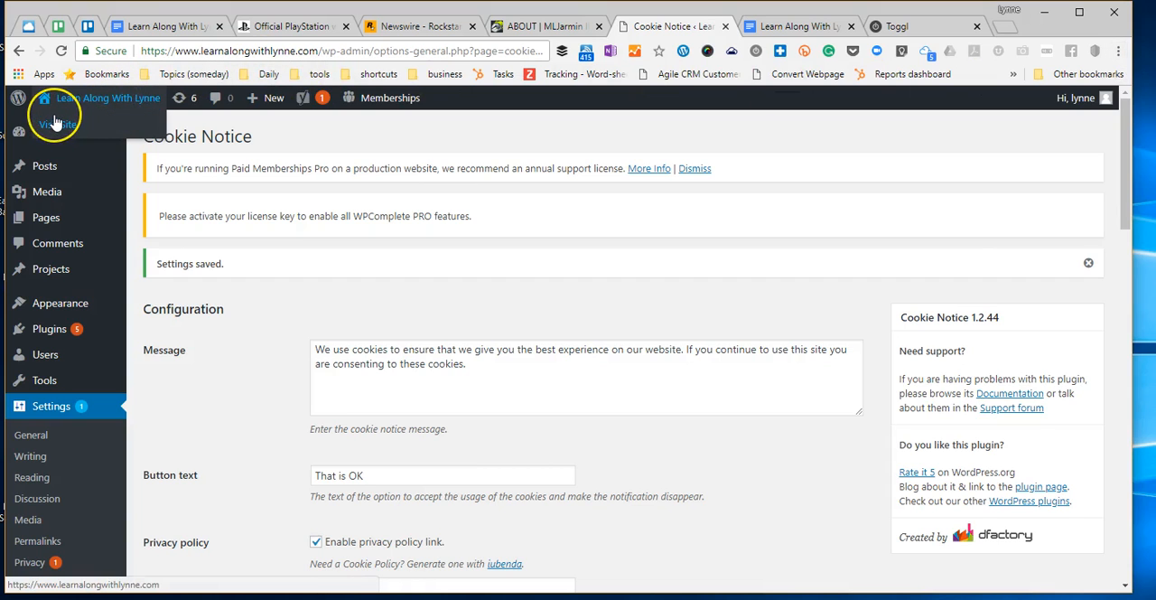
click(54, 124)
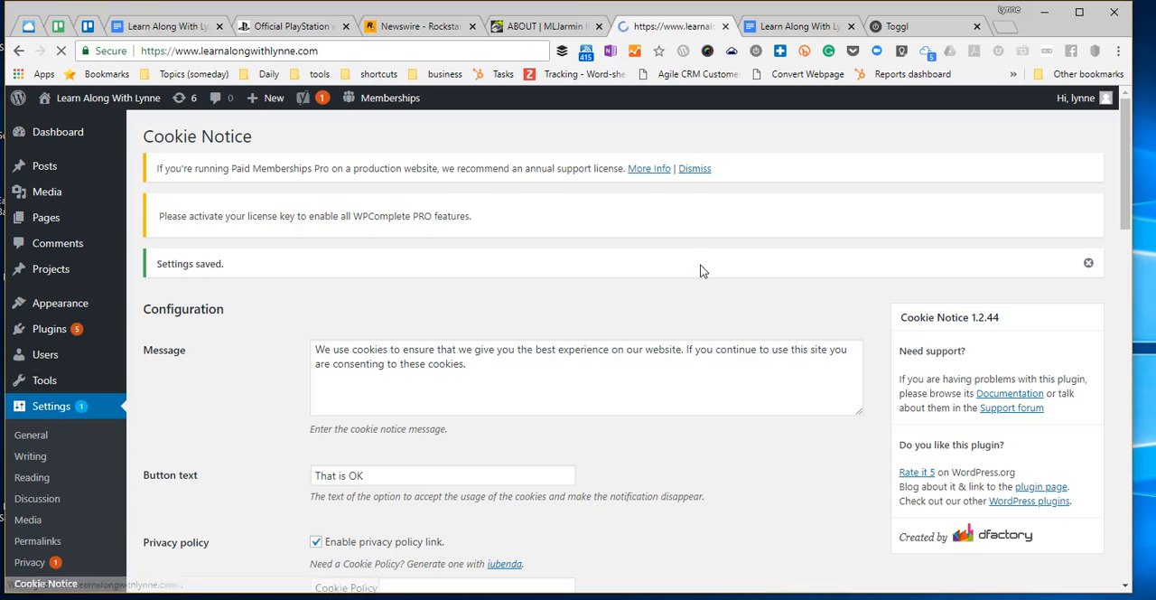
scroll(700, 264, down, 15)
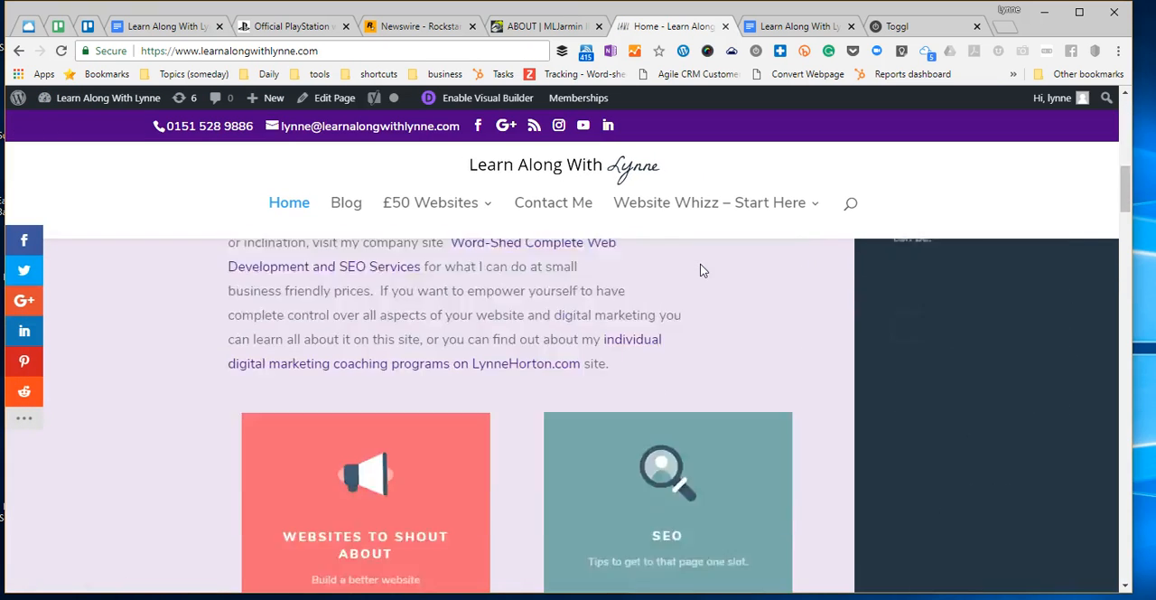
scroll(703, 269, down, 15)
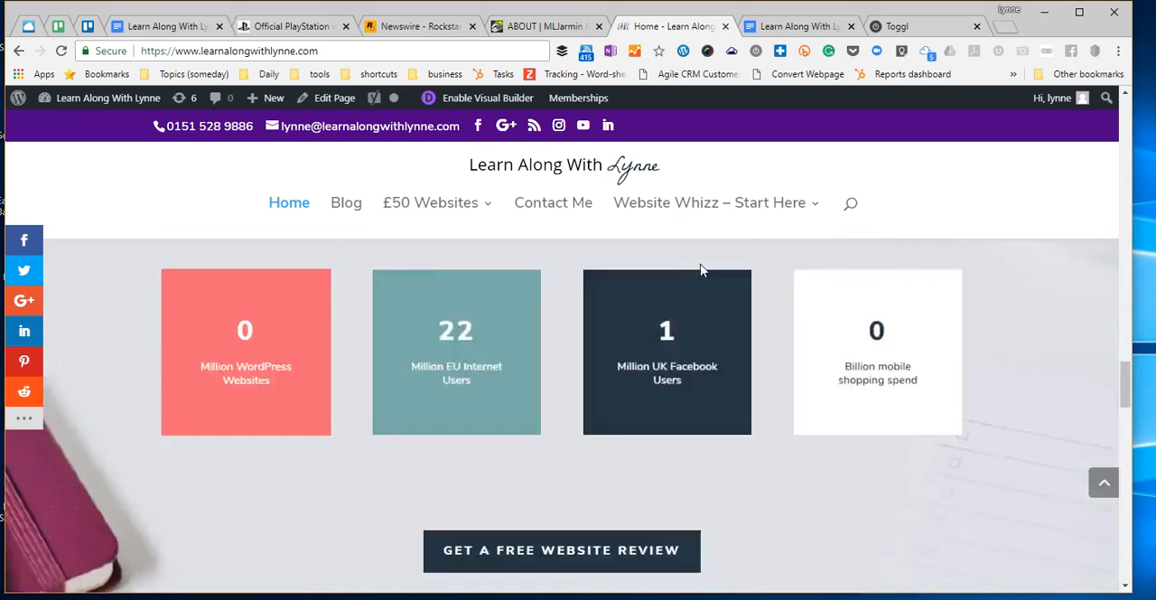
click(711, 304)
scroll(704, 312, down, 5)
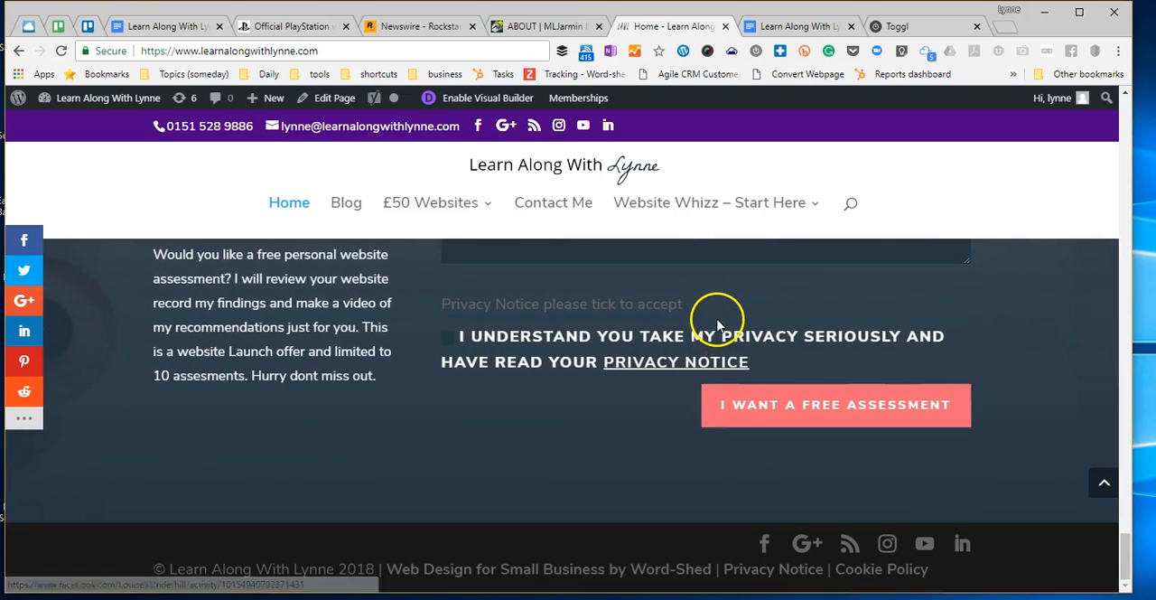
- Open a new incognito window and load the learnalongwithlynne.com home page in it
click(1119, 50)
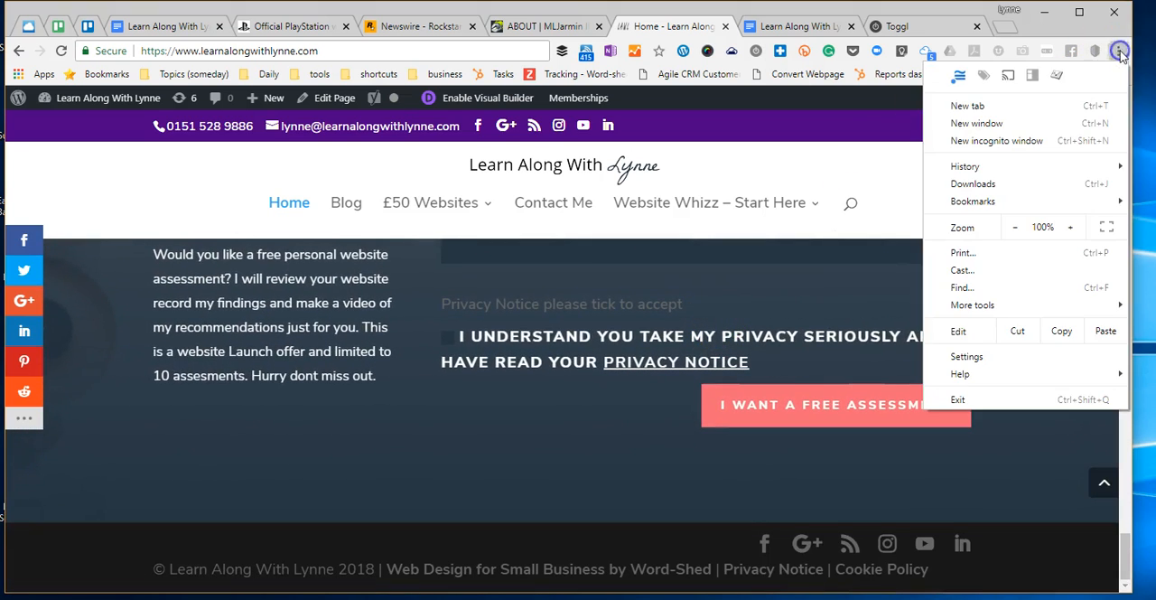
click(1023, 146)
click(372, 56)
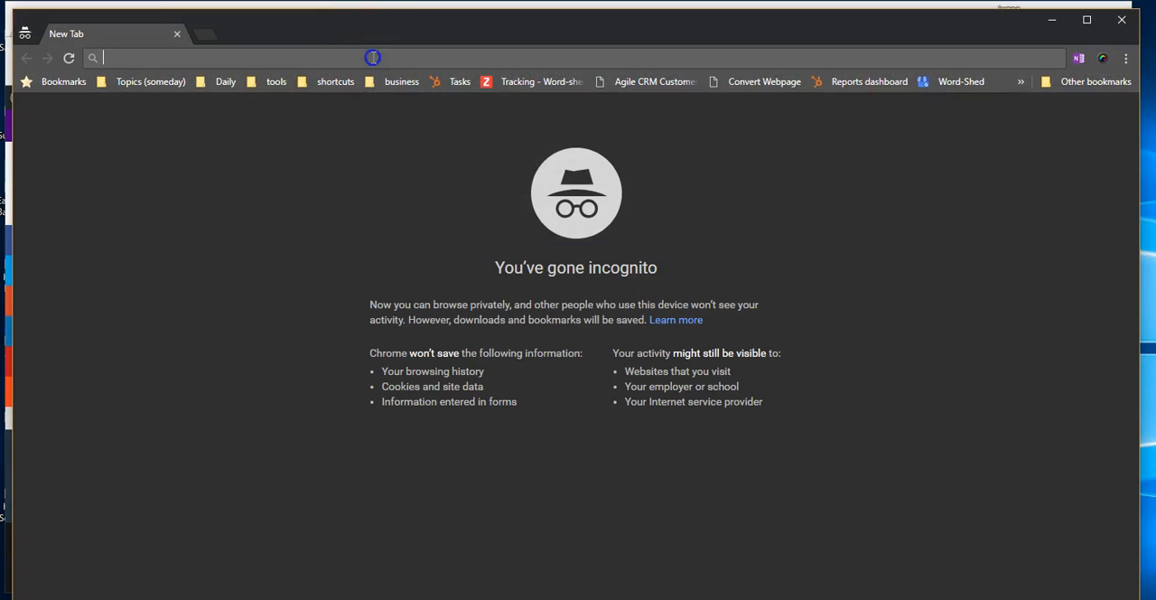
text(le)
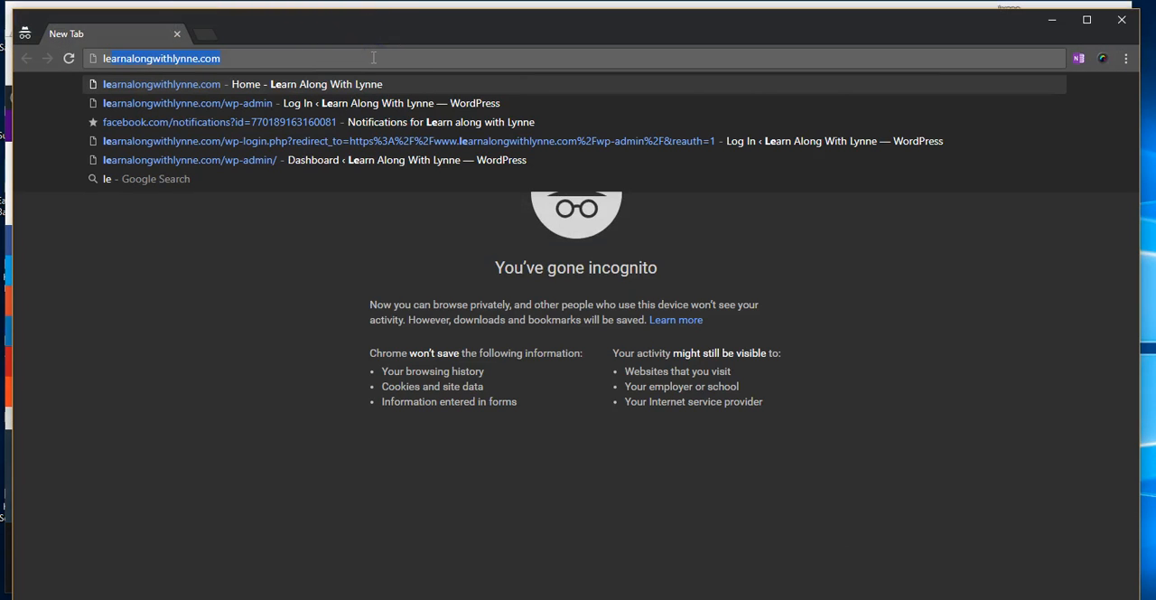
key(Return)
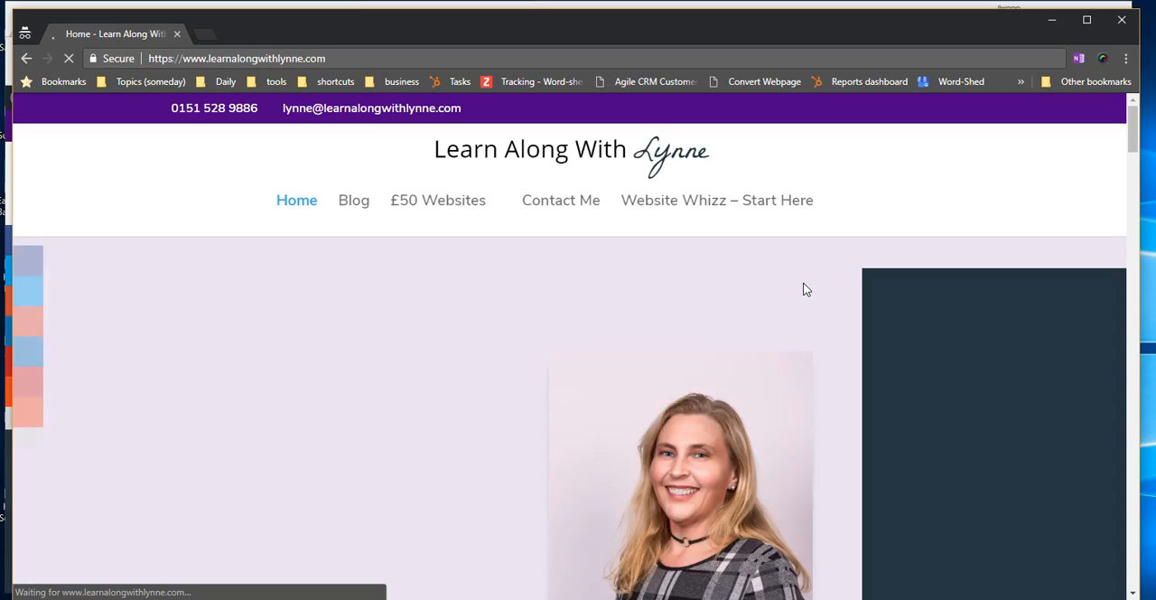
- Check the cookie notice on the home page, then follow its Cookie Policy link and look through the policy page
scroll(807, 289, down, 5)
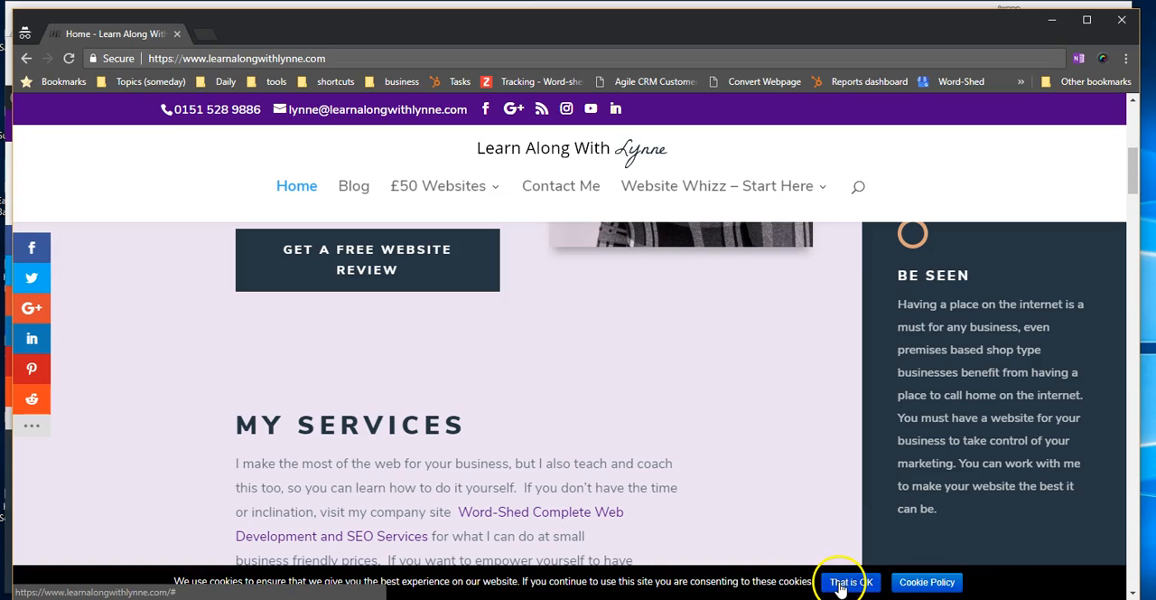
click(931, 582)
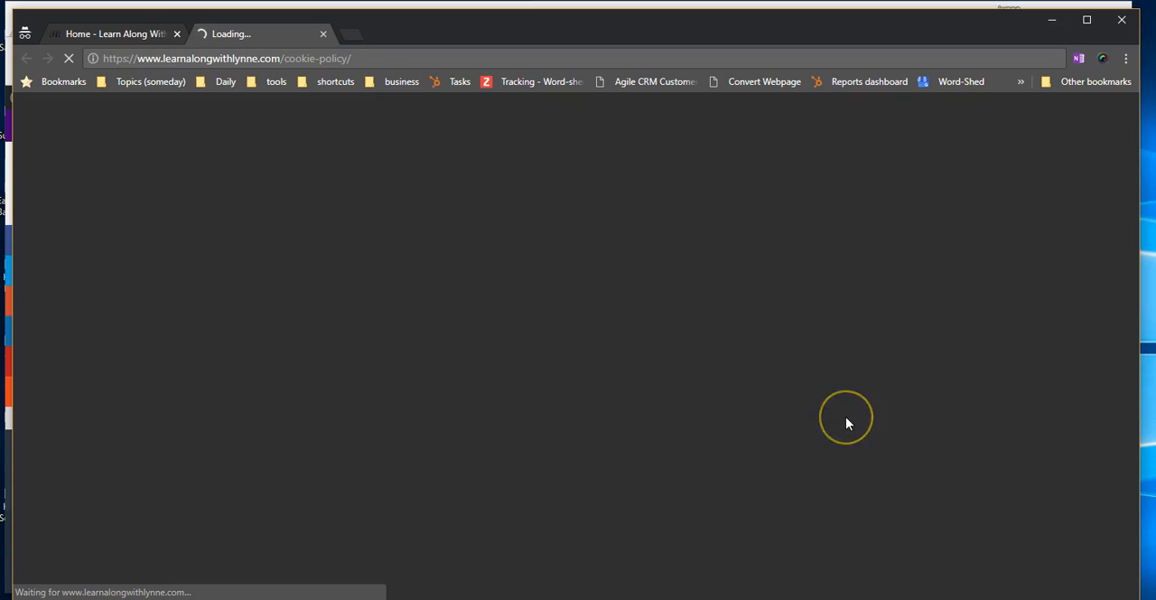
scroll(846, 418, down, 3)
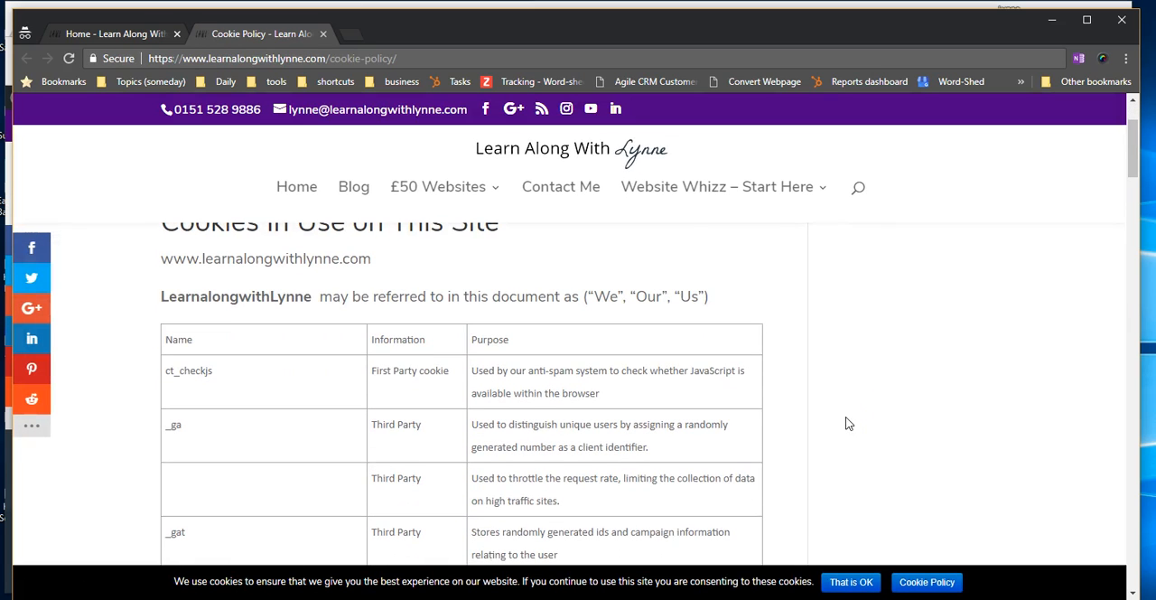